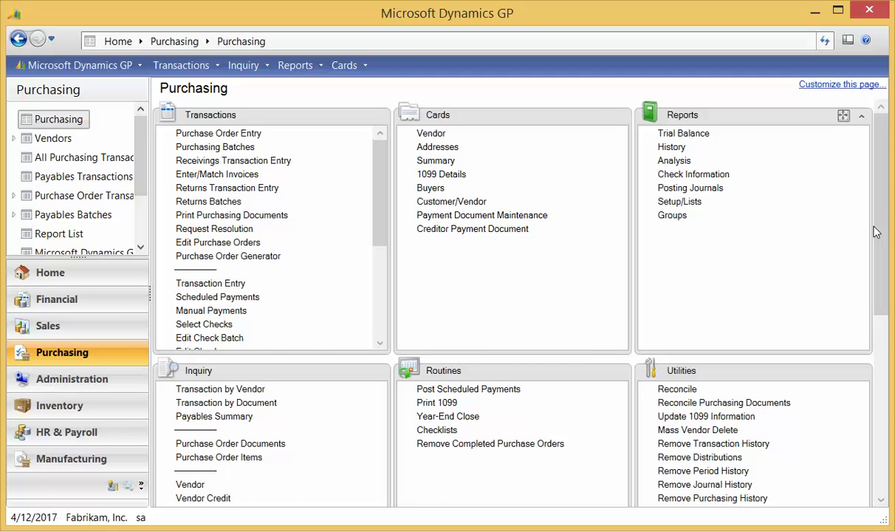
Step: Bring up the Purchase Order Processing Setup window and reposition it to review the settings
{"action": "left_click_drag", "start_coordinate": [883, 246], "coordinate": [886, 415]}
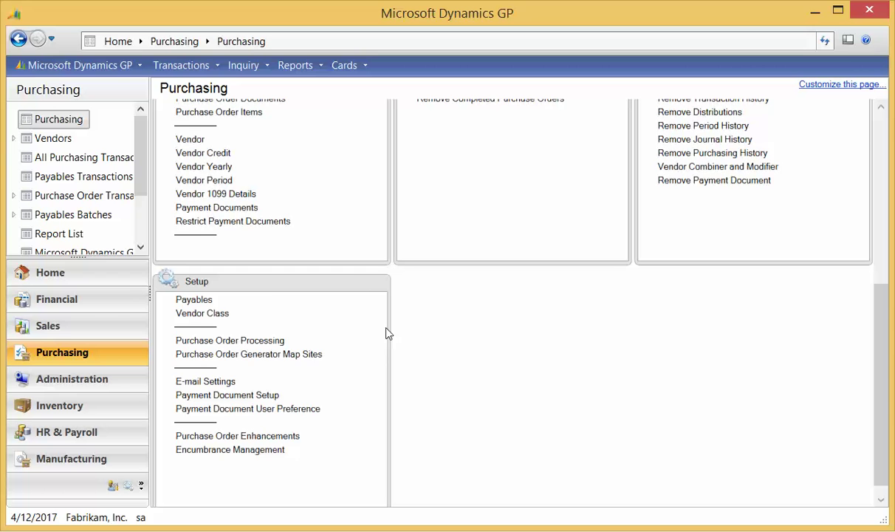
{"action": "left_click", "coordinate": [222, 341]}
{"action": "left_click_drag", "start_coordinate": [318, 100], "coordinate": [334, 15]}
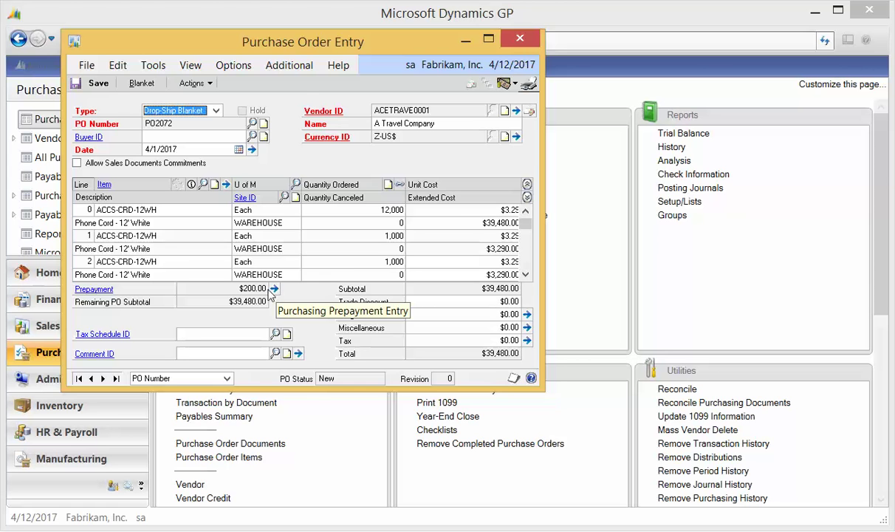
Step: Review PO2072's computer-check prepayment details in Purchasing Prepayment Entry, then close them
{"action": "left_click", "coordinate": [276, 292]}
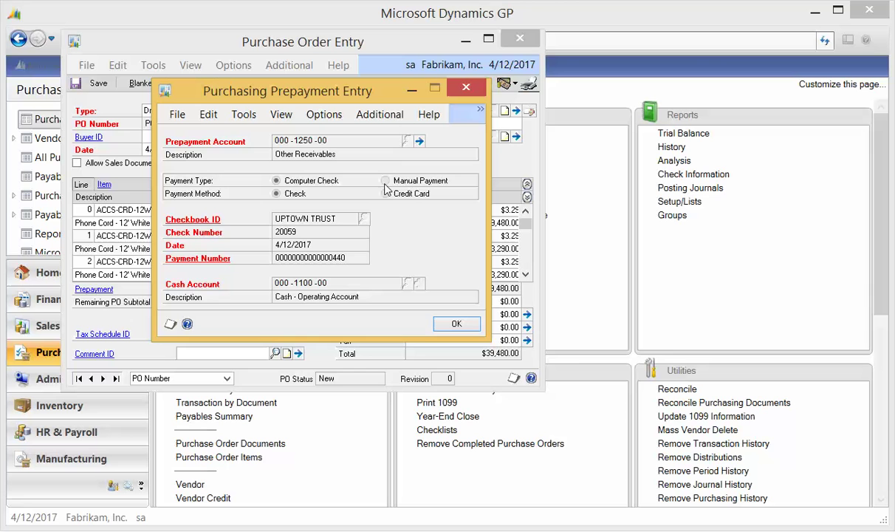
{"action": "left_click", "coordinate": [436, 322]}
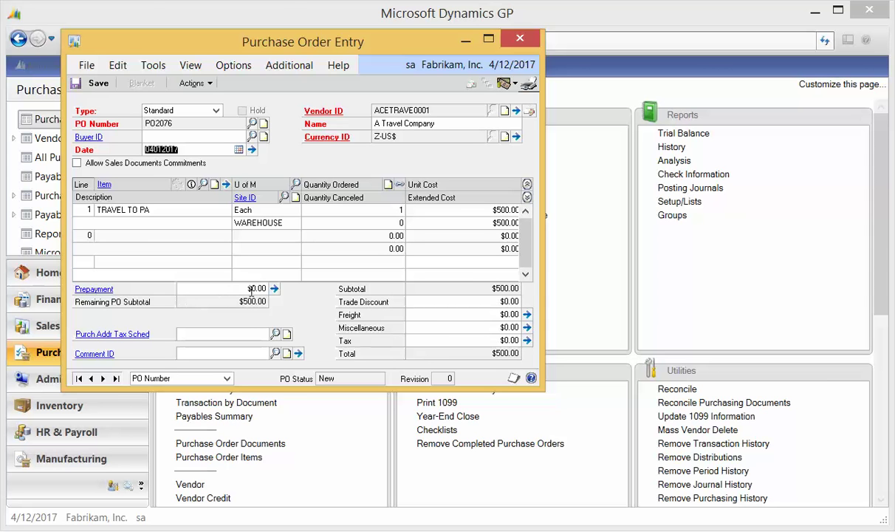
Step: Give PO2076 a $500 prepayment paid by computer check, then save the order and close
{"action": "left_click", "coordinate": [255, 289]}
{"action": "type", "text": "500"}
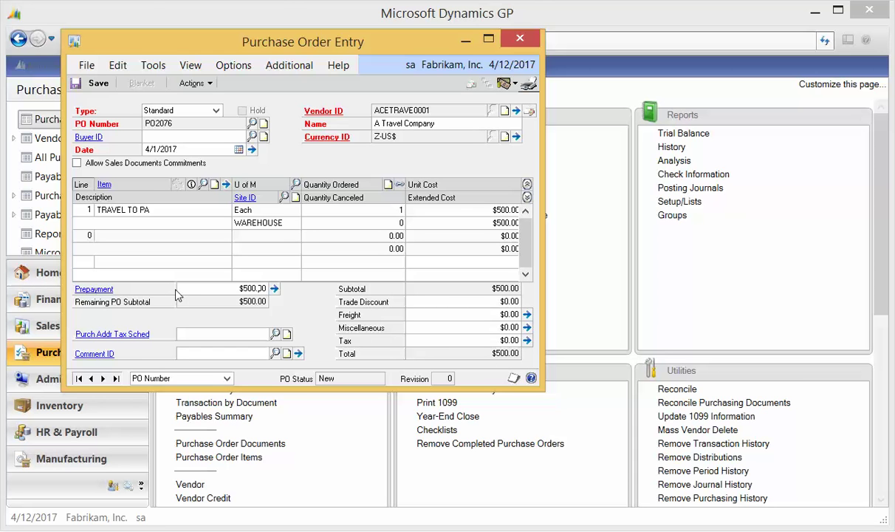
{"action": "left_click", "coordinate": [275, 293]}
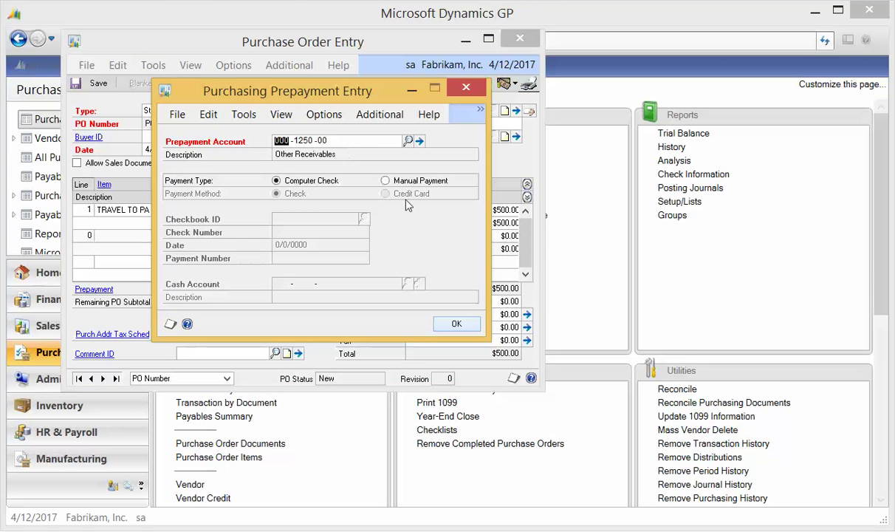
{"action": "left_click", "coordinate": [385, 181]}
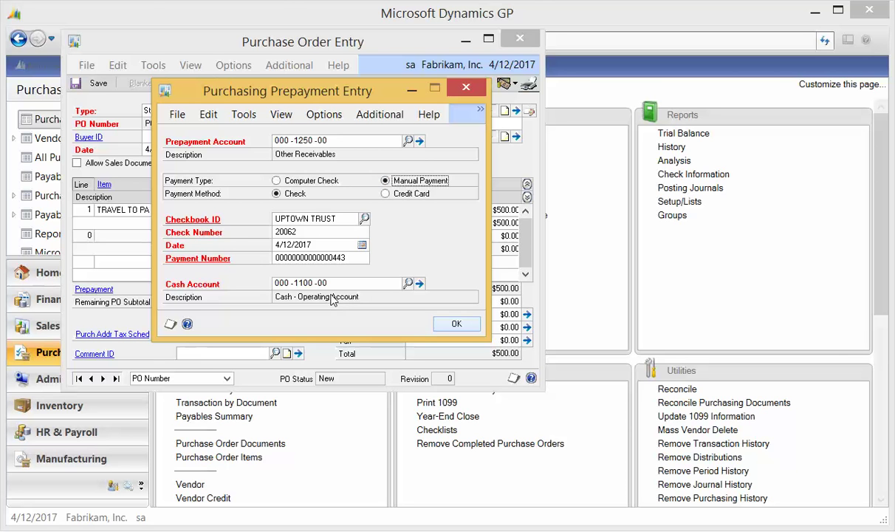
{"action": "left_click", "coordinate": [276, 181]}
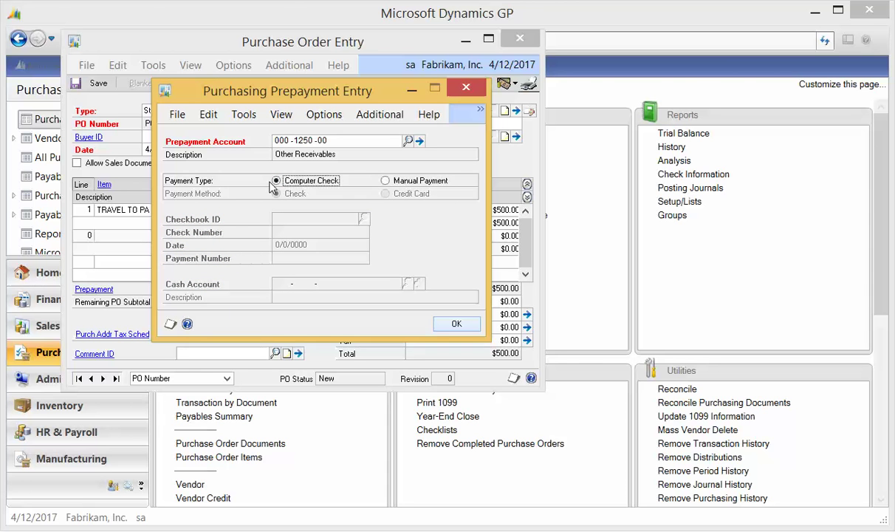
{"action": "left_click", "coordinate": [456, 325]}
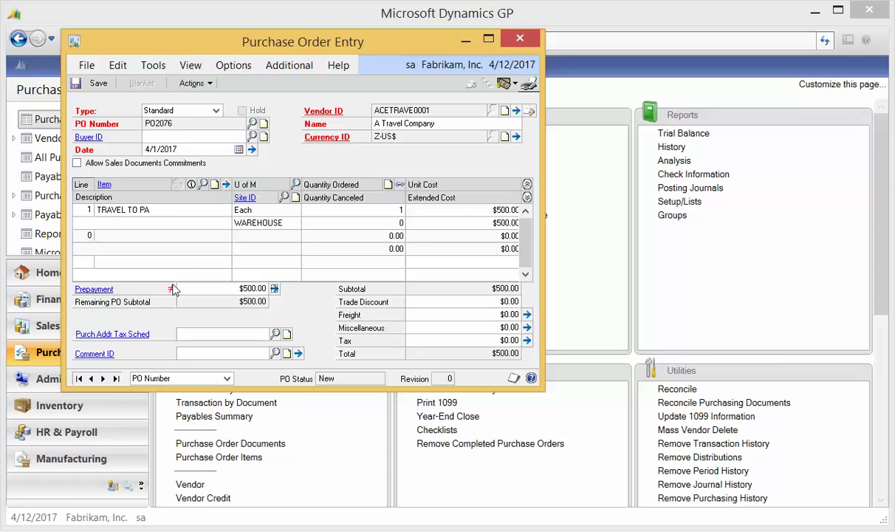
{"action": "left_click", "coordinate": [80, 84]}
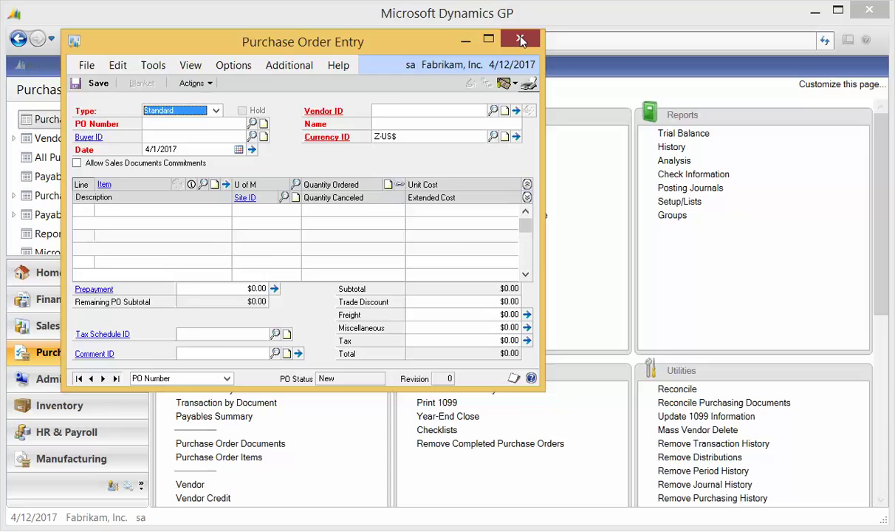
{"action": "left_click", "coordinate": [521, 40]}
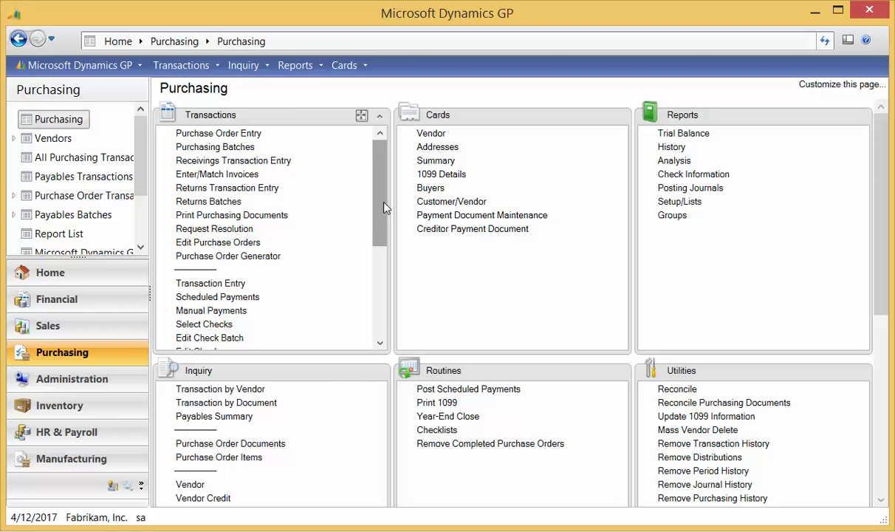
Step: Create and save purchasing prepayment check batch PO CHECKS using checkbook UPTOWN TRUST
{"action": "scroll", "coordinate": [381, 234], "scroll_direction": "down", "scroll_amount": 2}
{"action": "scroll", "coordinate": [381, 233], "scroll_direction": "down", "scroll_amount": 1}
{"action": "left_click", "coordinate": [233, 255]}
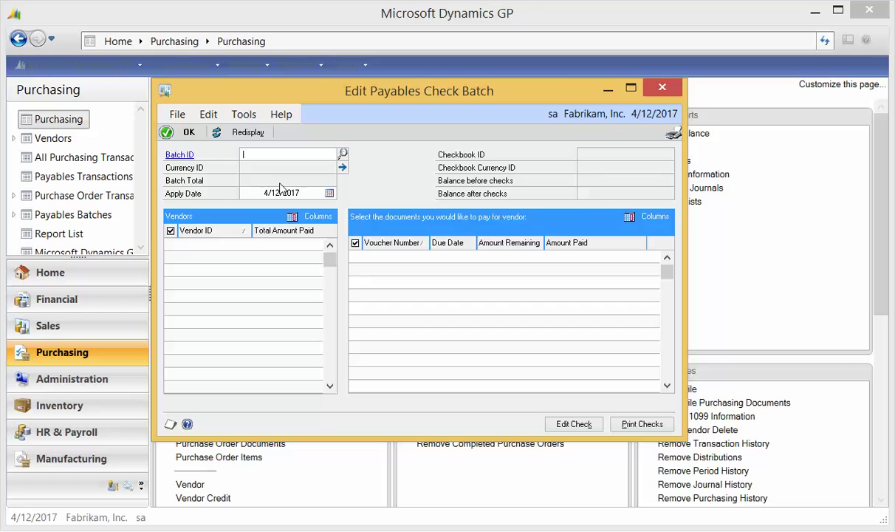
{"action": "type", "text": "PO "}
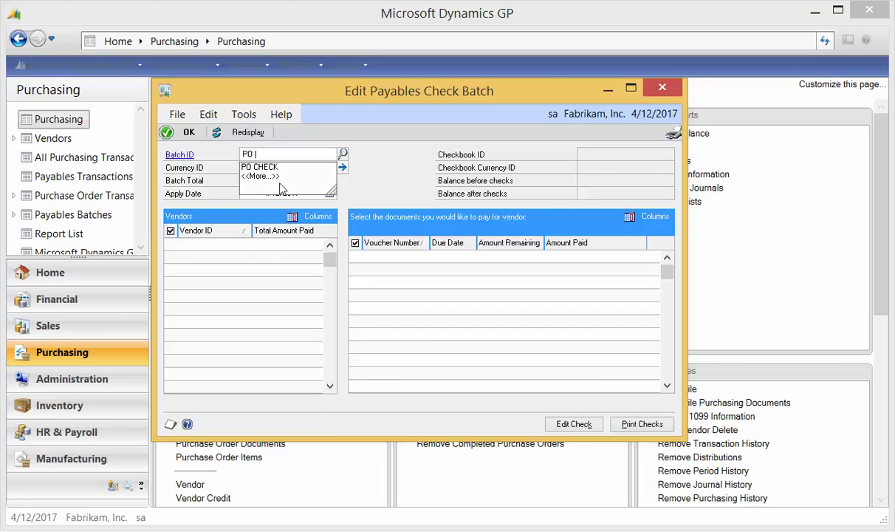
{"action": "type", "text": "CHECKS"}
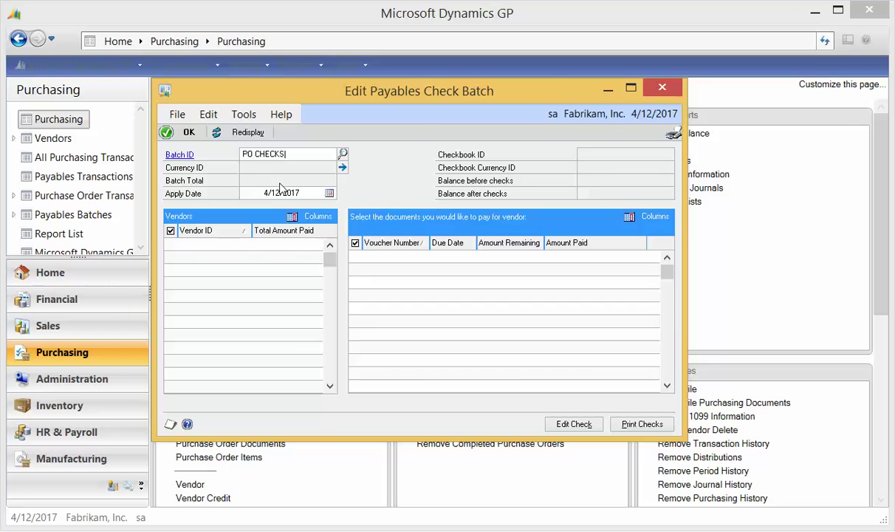
{"action": "key", "text": "Tab"}
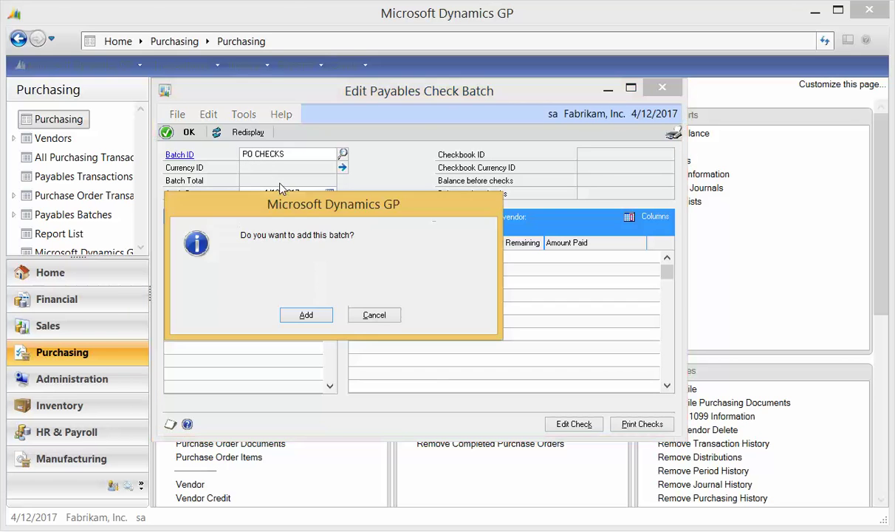
{"action": "left_click", "coordinate": [307, 316]}
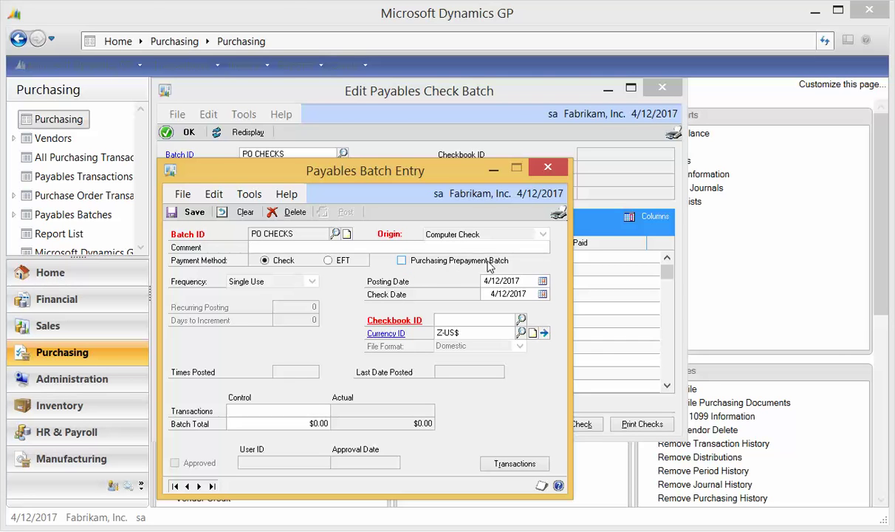
{"action": "left_click", "coordinate": [401, 261]}
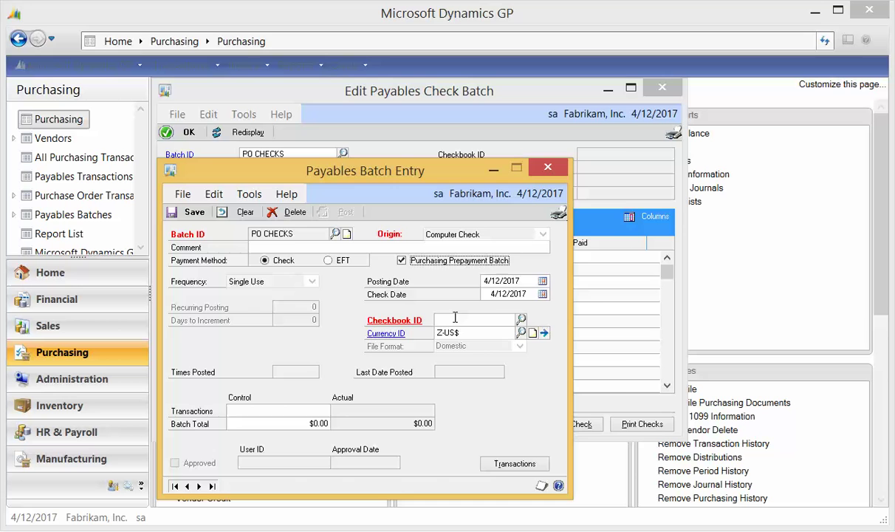
{"action": "left_click", "coordinate": [455, 319]}
{"action": "left_click", "coordinate": [522, 319]}
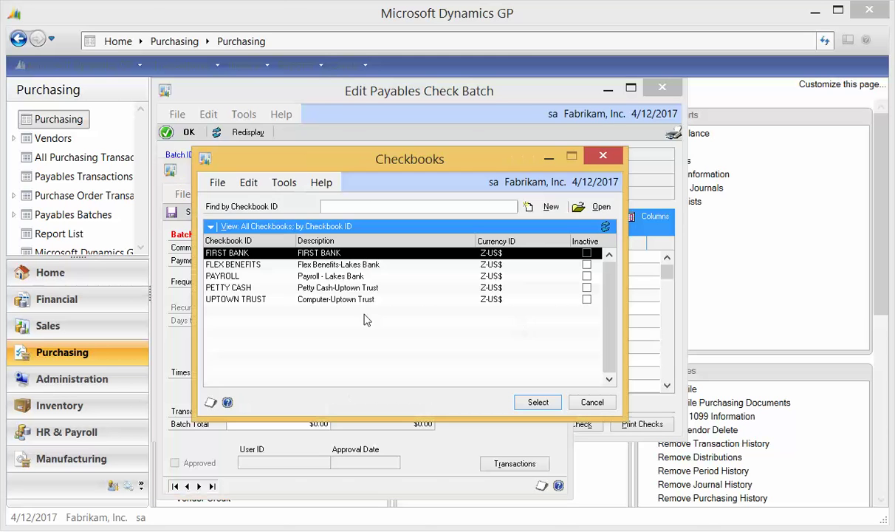
{"action": "double_click", "coordinate": [260, 299]}
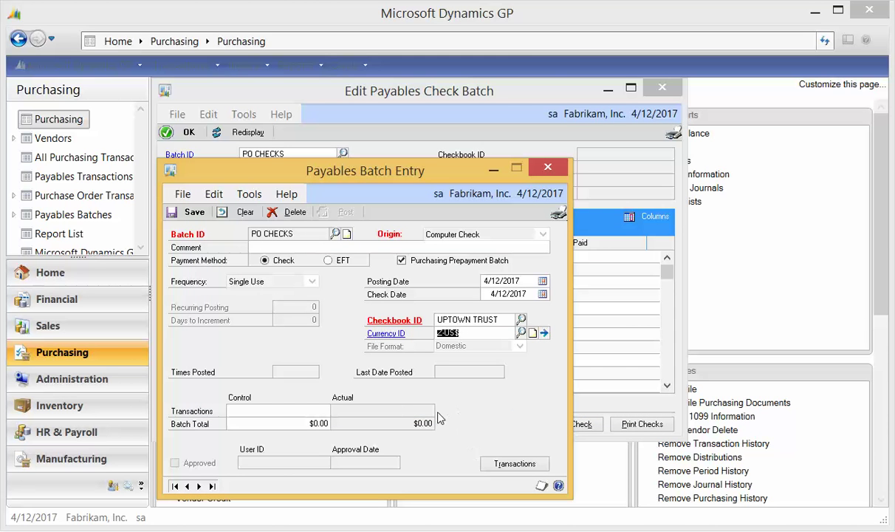
{"action": "left_click", "coordinate": [192, 213]}
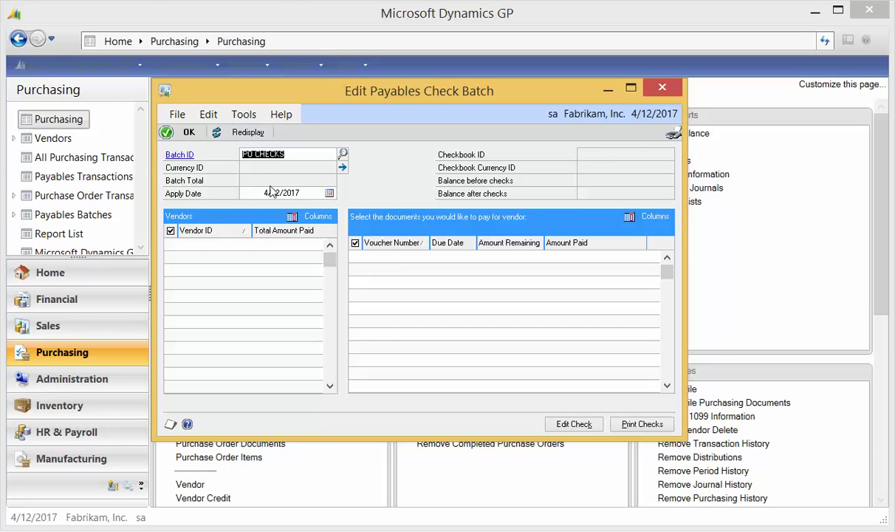
Step: Pay PO2076's $500 in the PO CHECKS batch and print check 20062 in Stub Top/Bottom - Graphical format
{"action": "key", "text": "Tab"}
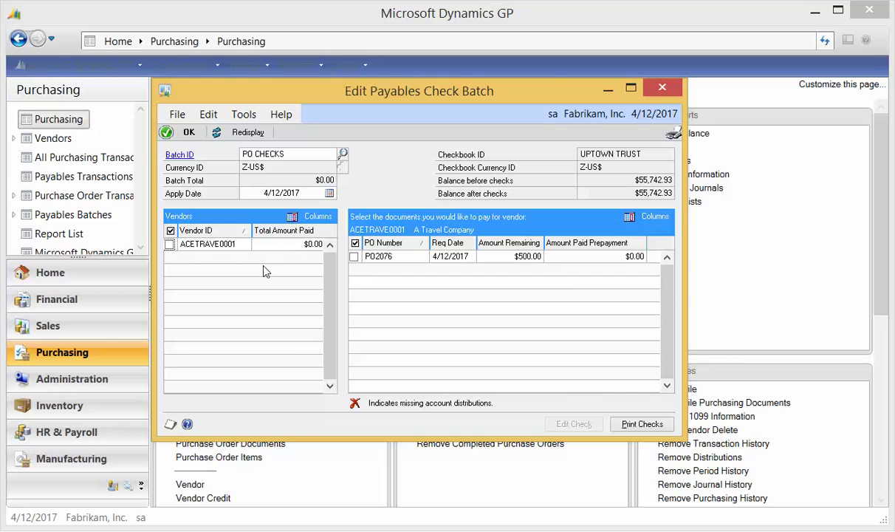
{"action": "left_click", "coordinate": [170, 245]}
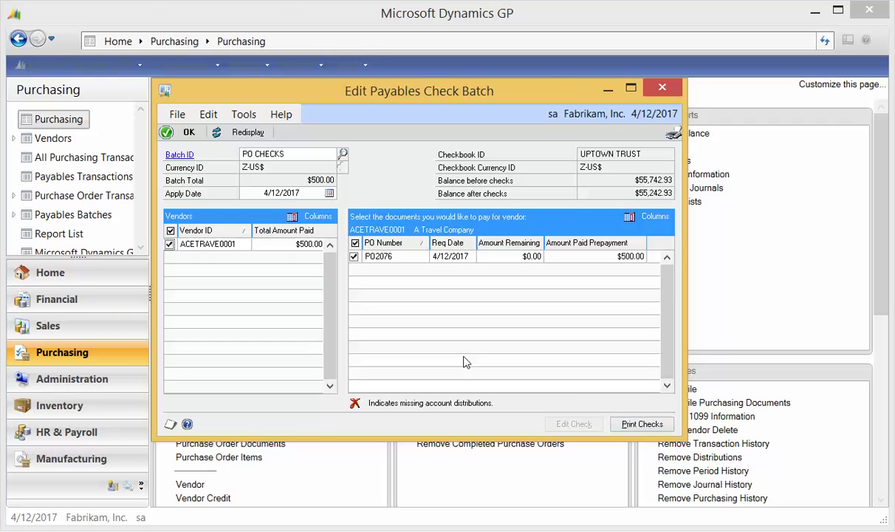
{"action": "left_click", "coordinate": [652, 429]}
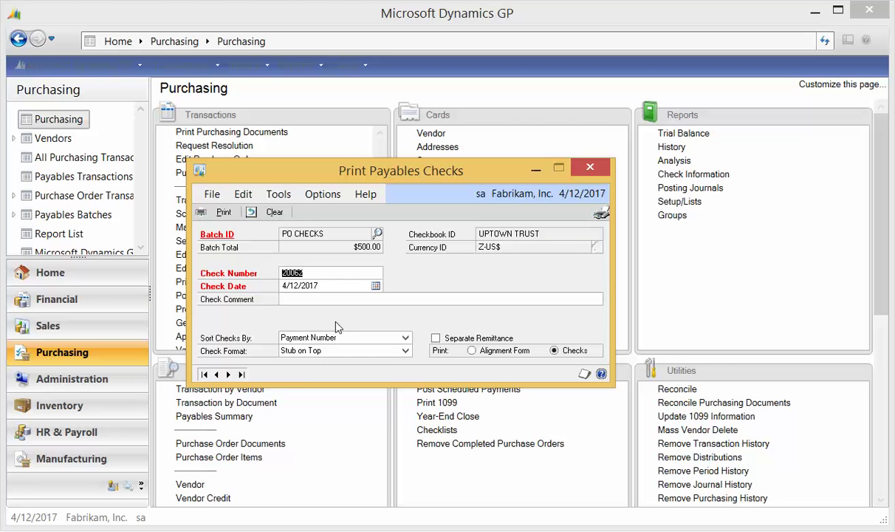
{"action": "left_click", "coordinate": [399, 350]}
{"action": "left_click", "coordinate": [370, 391]}
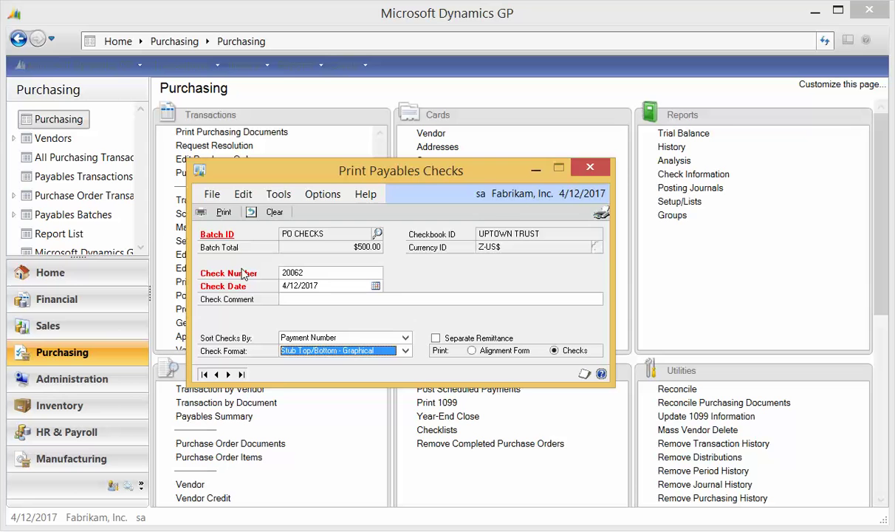
{"action": "left_click", "coordinate": [224, 213]}
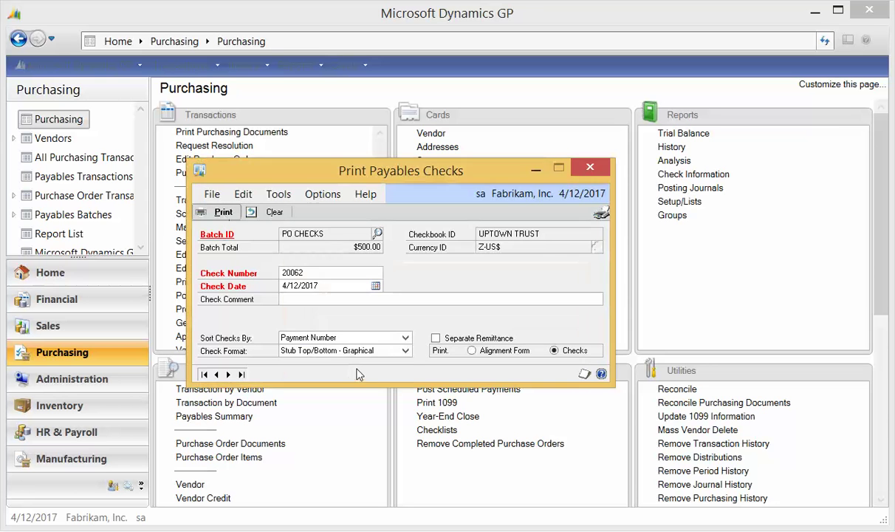
Step: Send check 20062 to the screen and review the widened check preview before closing it
{"action": "left_click", "coordinate": [214, 277]}
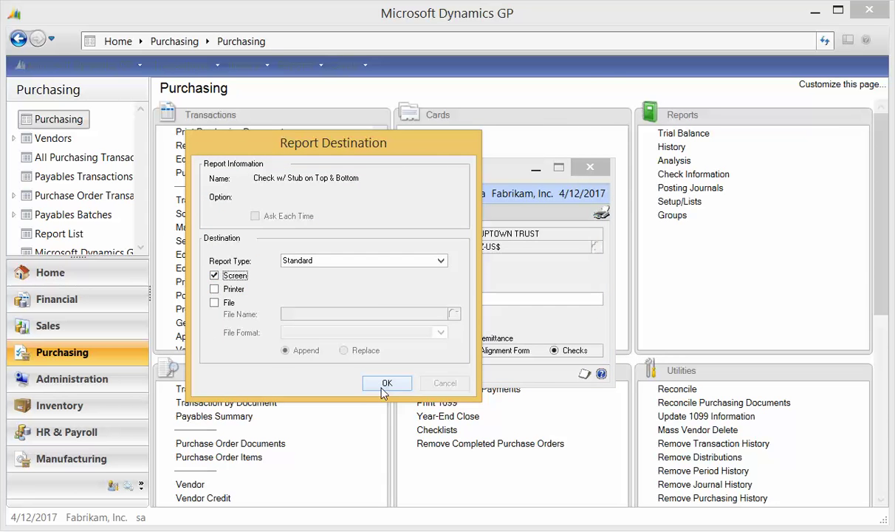
{"action": "left_click", "coordinate": [384, 384]}
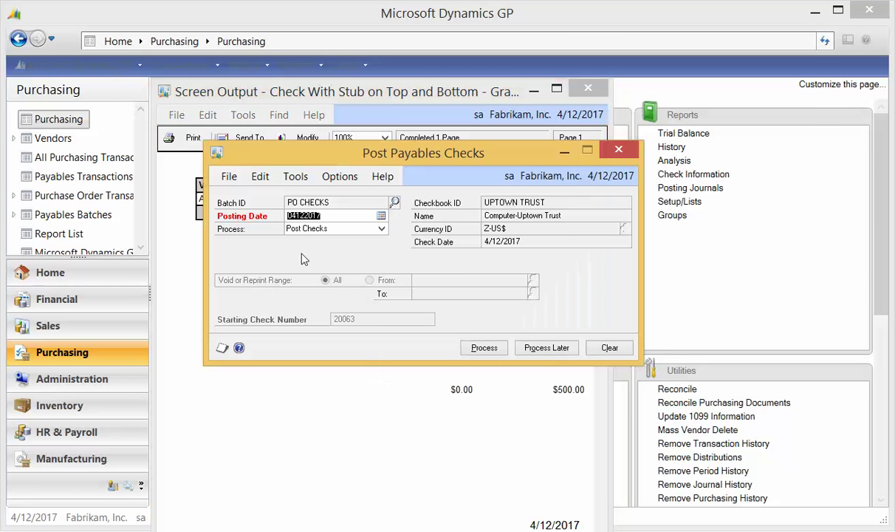
{"action": "left_click", "coordinate": [196, 334]}
{"action": "left_click_drag", "start_coordinate": [292, 81], "coordinate": [175, 43]}
{"action": "left_click_drag", "start_coordinate": [493, 251], "coordinate": [784, 232]}
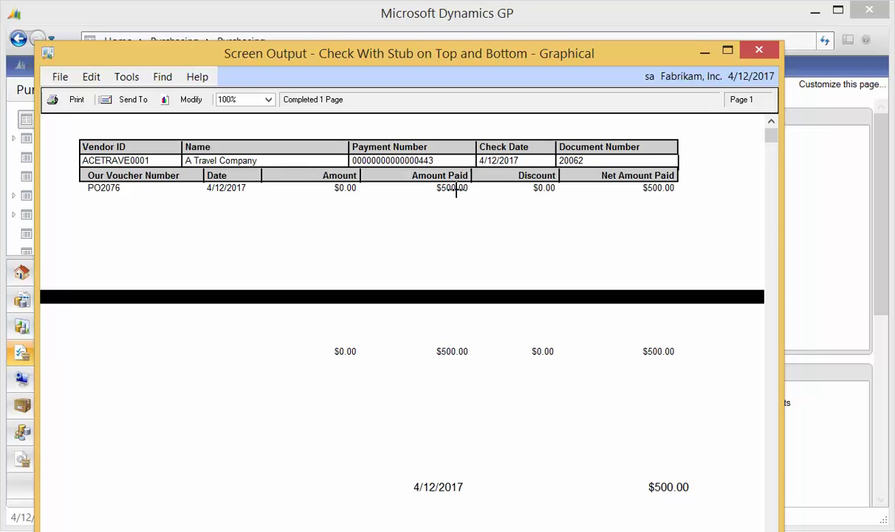
{"action": "left_click", "coordinate": [759, 49]}
Step: Post the PO CHECKS batch, skipping all five posting journal and register reports
{"action": "left_click", "coordinate": [492, 349]}
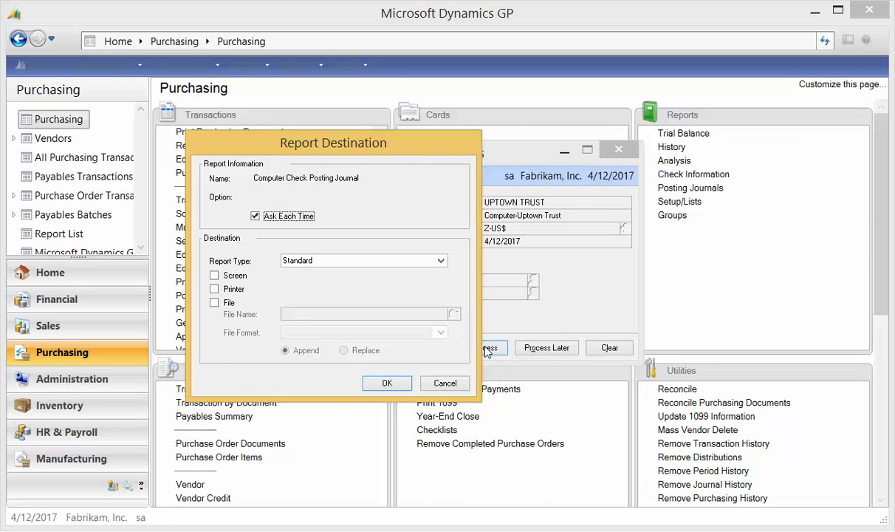
{"action": "left_click", "coordinate": [215, 276]}
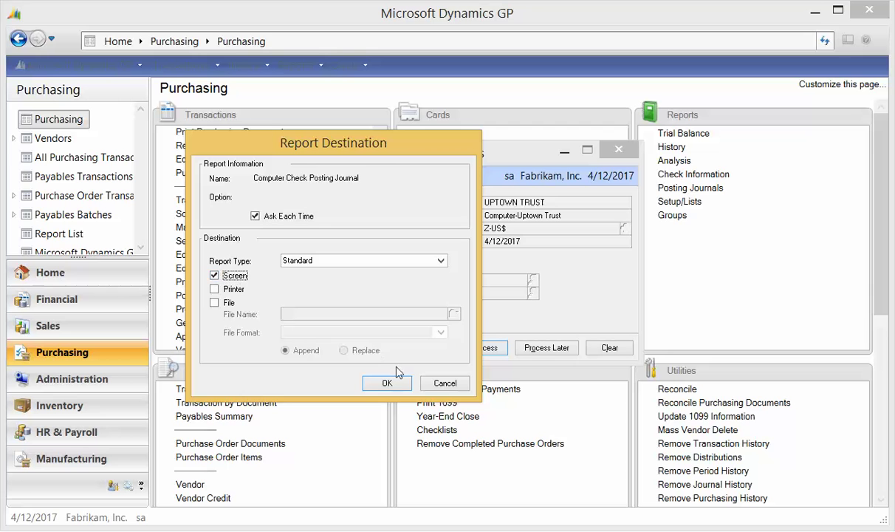
{"action": "left_click", "coordinate": [444, 384]}
{"action": "left_click", "coordinate": [440, 386]}
{"action": "left_click", "coordinate": [442, 383]}
{"action": "left_click", "coordinate": [441, 383]}
{"action": "left_click", "coordinate": [441, 384]}
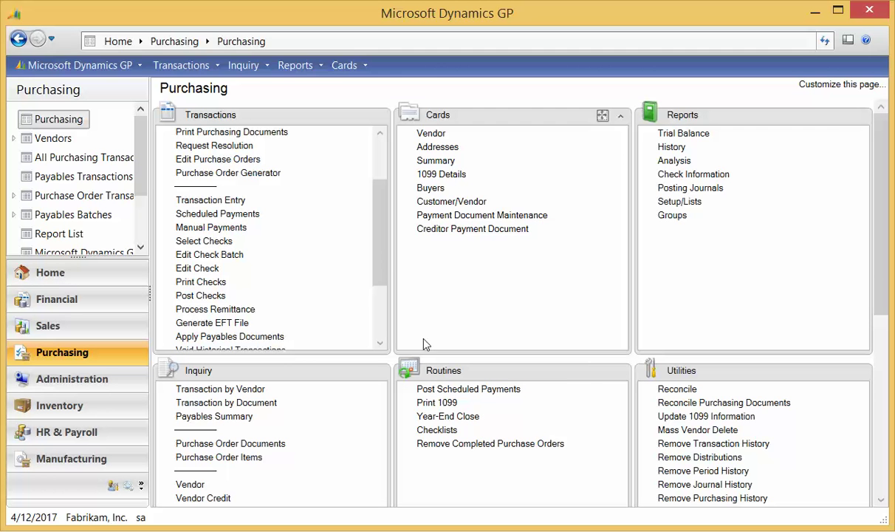
Step: Load PO2076 in Purchase Order Entry and confirm its $500 prepayment was paid by check 20062
{"action": "scroll", "coordinate": [379, 254], "scroll_direction": "up", "scroll_amount": 2}
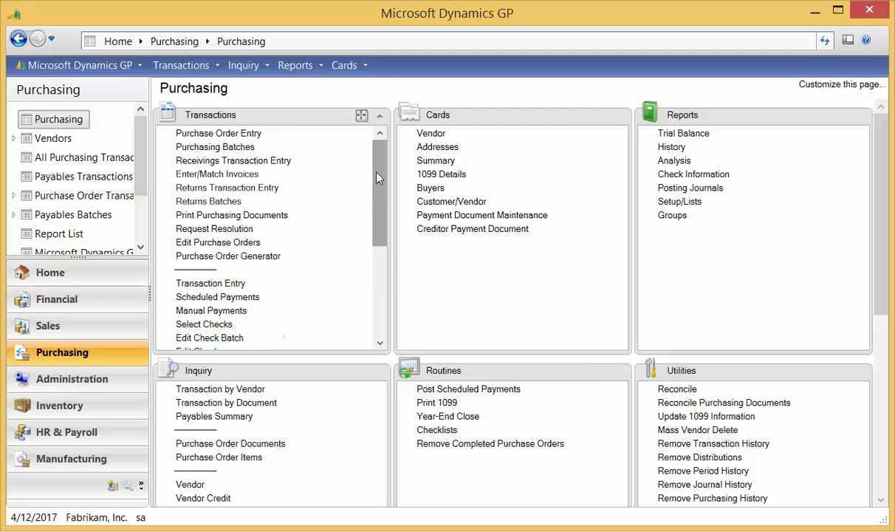
{"action": "left_click", "coordinate": [225, 133]}
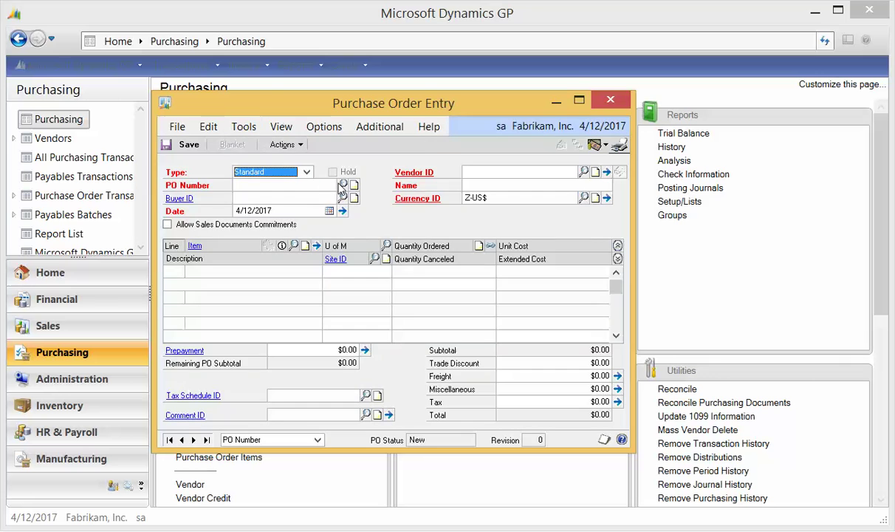
{"action": "left_click", "coordinate": [342, 184]}
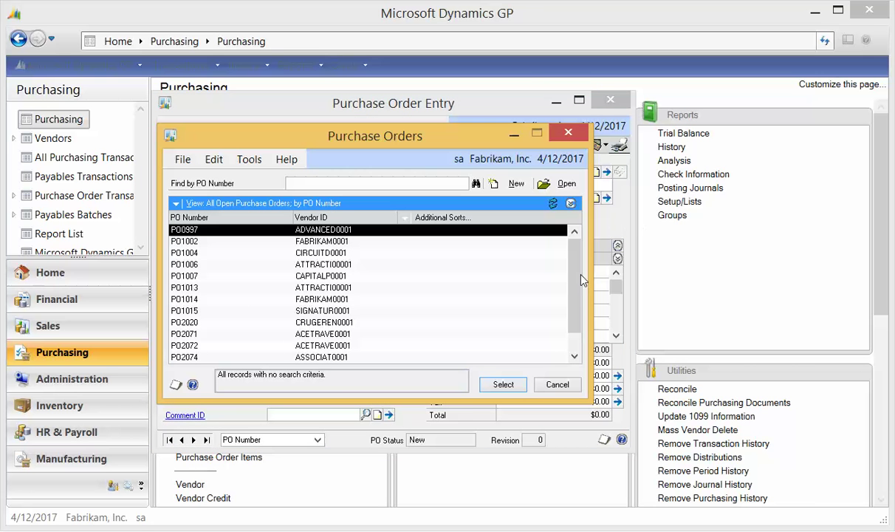
{"action": "scroll", "coordinate": [547, 323], "scroll_direction": "down", "scroll_amount": 1}
{"action": "double_click", "coordinate": [319, 357]}
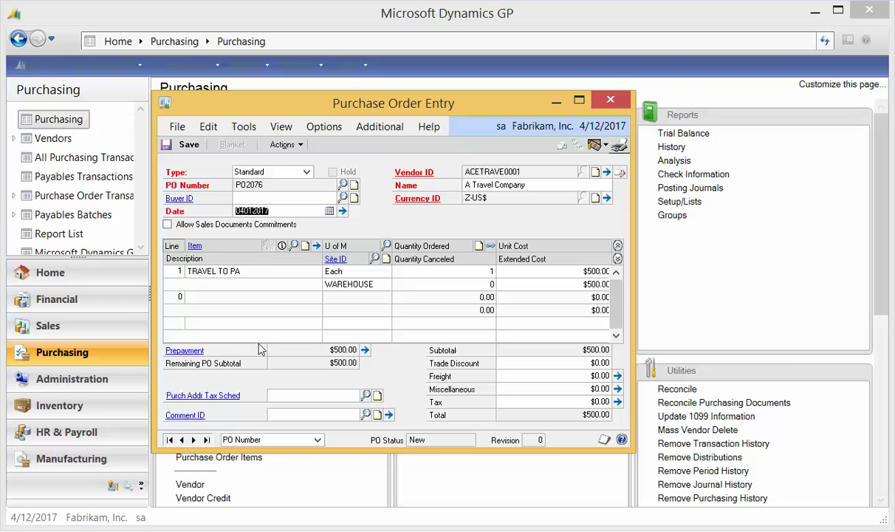
{"action": "left_click", "coordinate": [364, 352]}
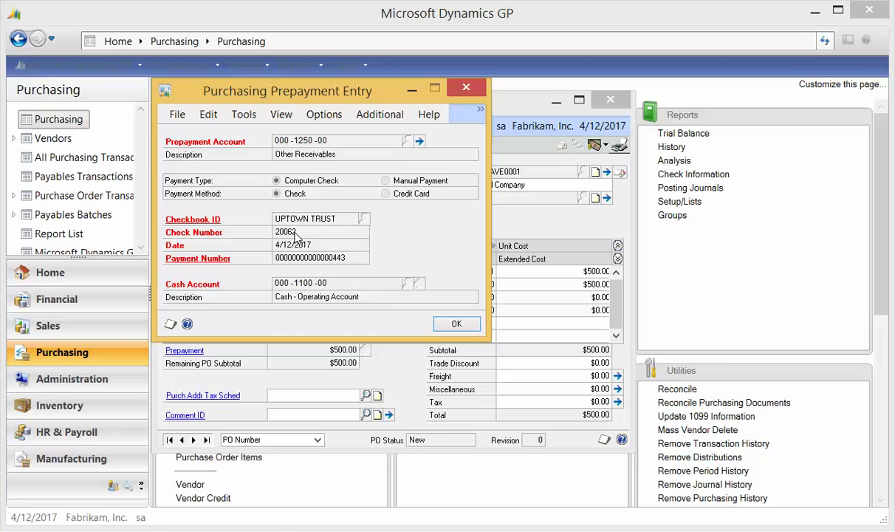
{"action": "left_click", "coordinate": [457, 323]}
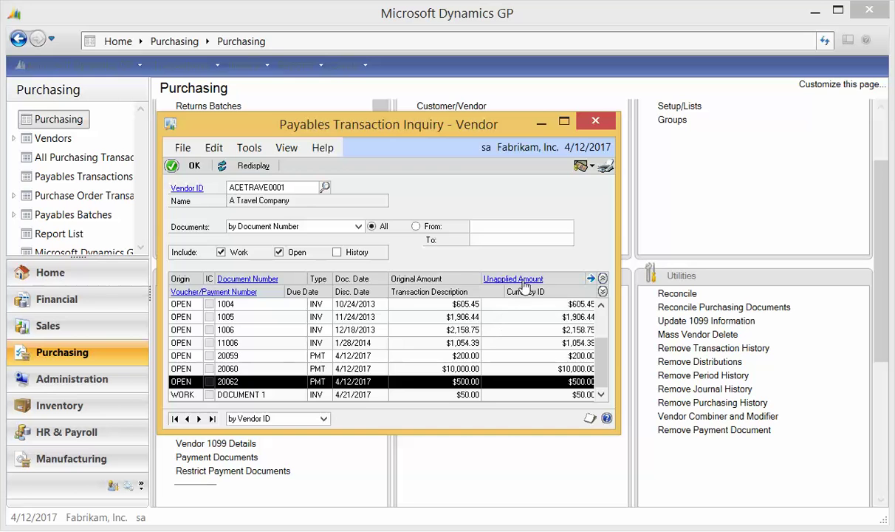
Step: Inspect payment 20062's apply details and full payment details, confirming the $500 is unapplied
{"action": "left_click", "coordinate": [499, 279]}
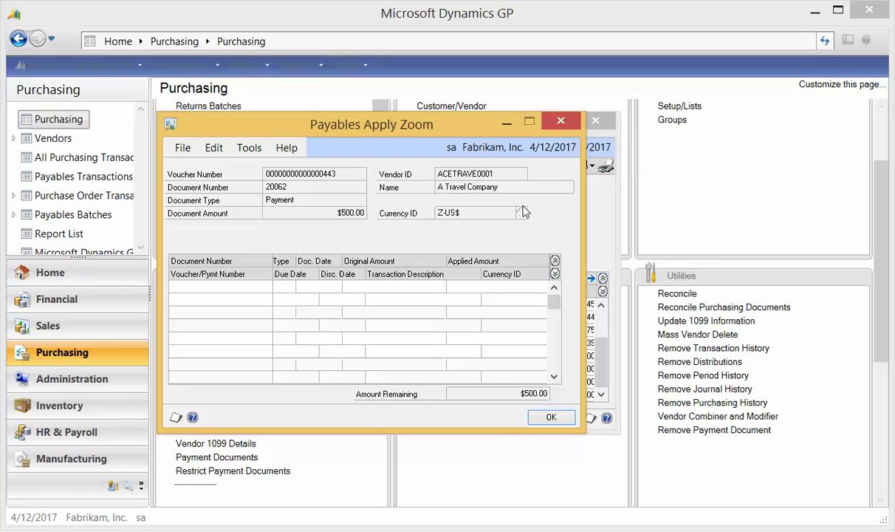
{"action": "left_click", "coordinate": [561, 120]}
{"action": "left_click", "coordinate": [229, 278]}
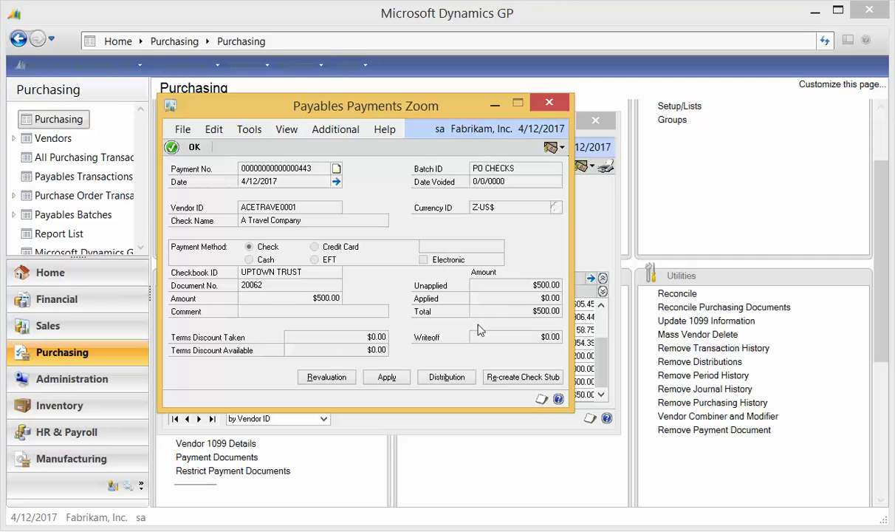
{"action": "left_click", "coordinate": [549, 105]}
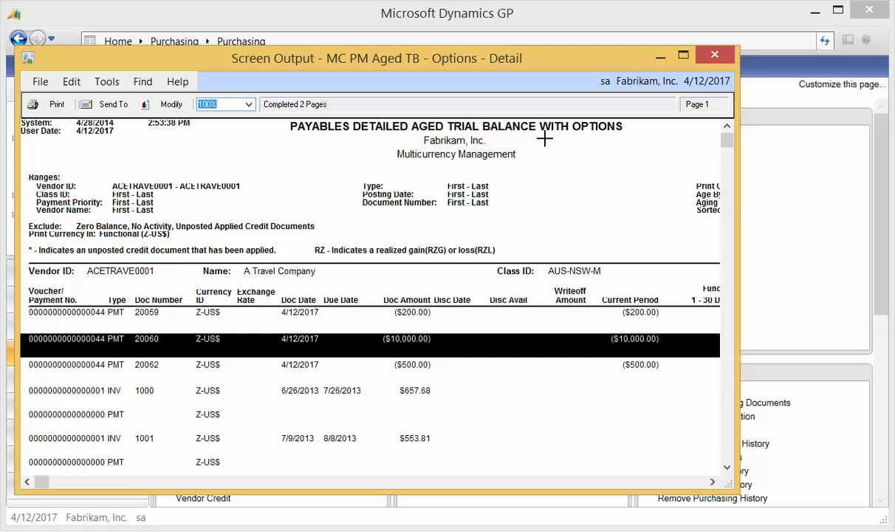
Step: Select the 20062 payment line in the aged trial balance report
{"action": "left_click", "coordinate": [240, 365]}
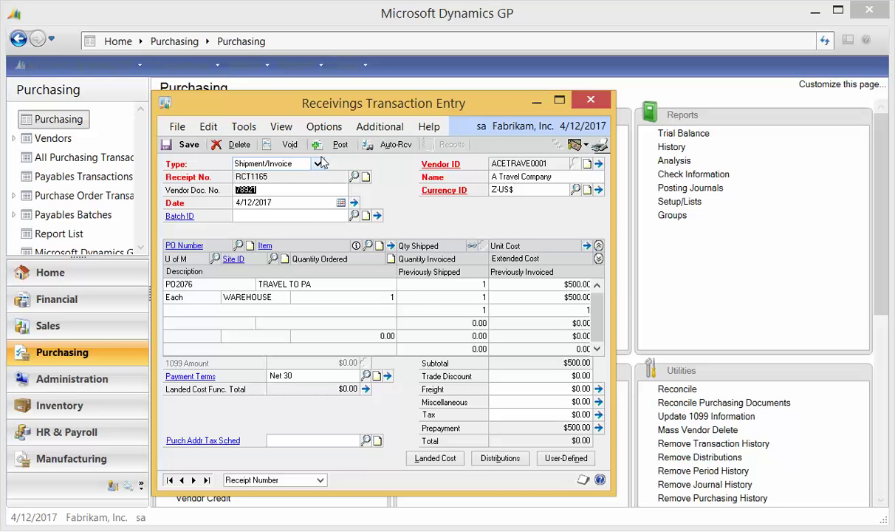
Step: Post the receipt and verify payment 20062 is fully applied to invoice 78921
{"action": "left_click", "coordinate": [330, 147]}
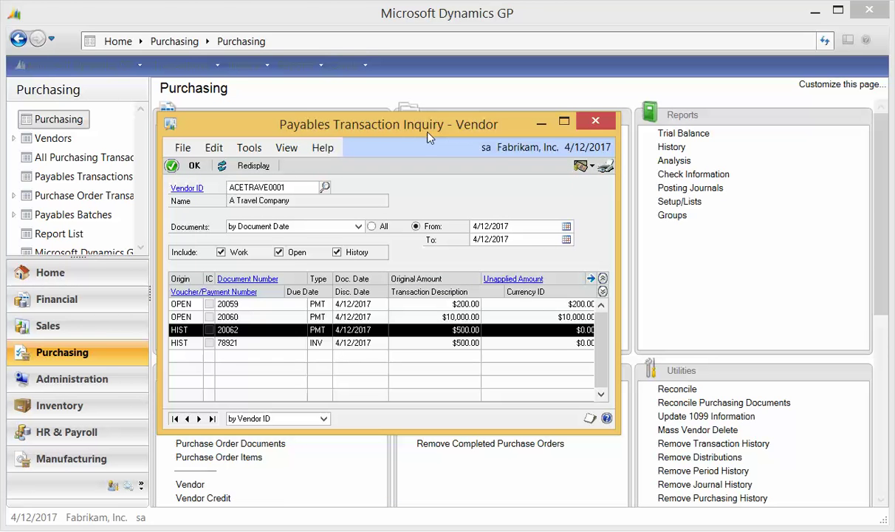
{"action": "left_click", "coordinate": [247, 342]}
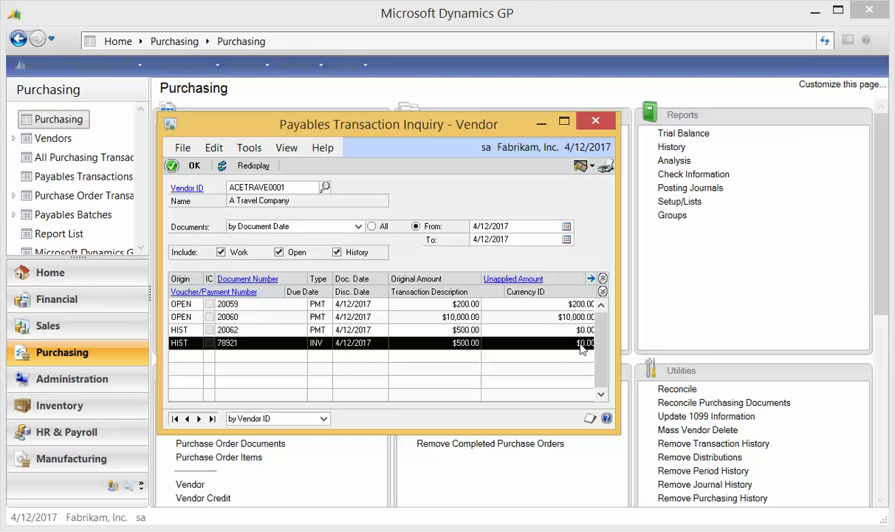
{"action": "left_click", "coordinate": [429, 330]}
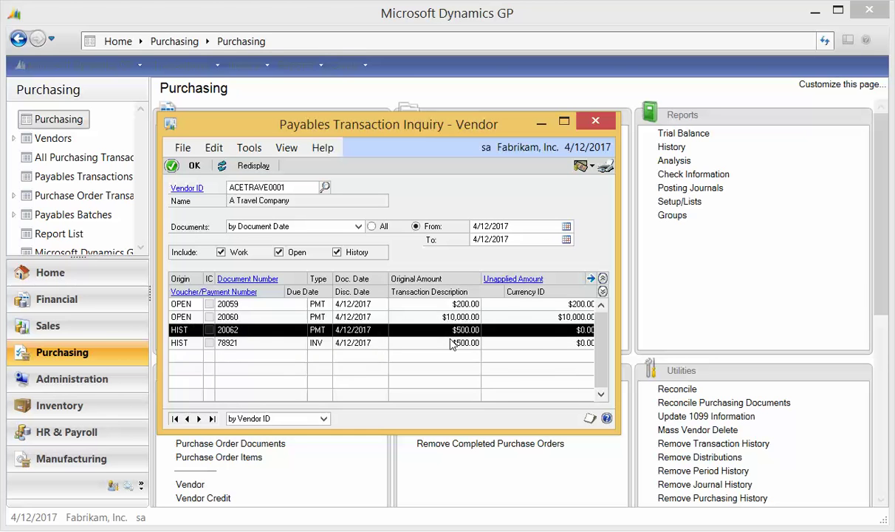
{"action": "left_click", "coordinate": [521, 282]}
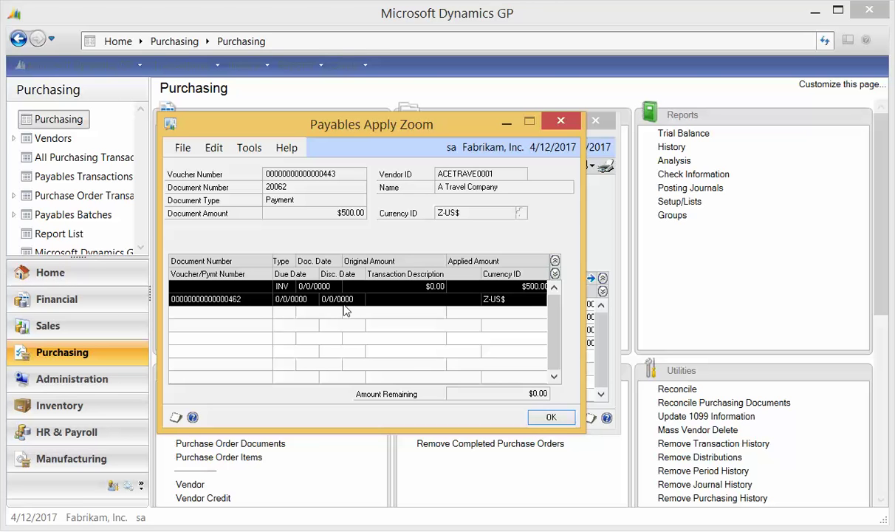
{"action": "left_click", "coordinate": [543, 418]}
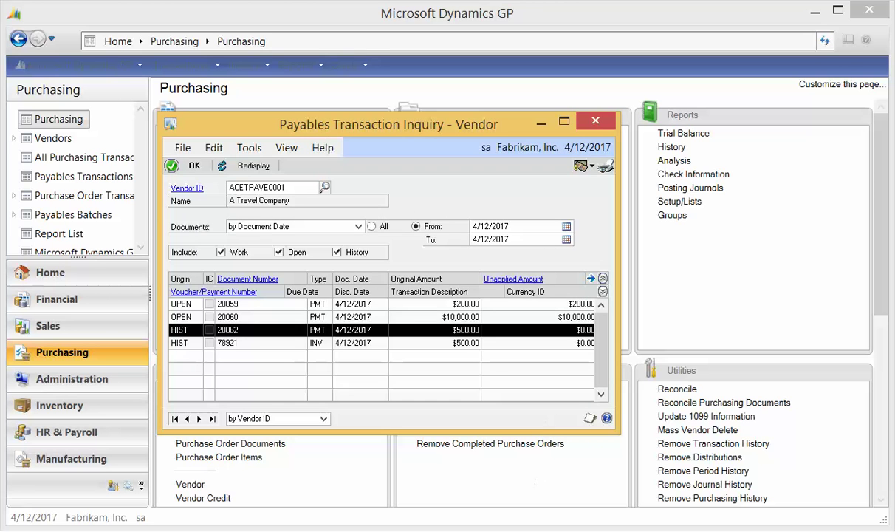